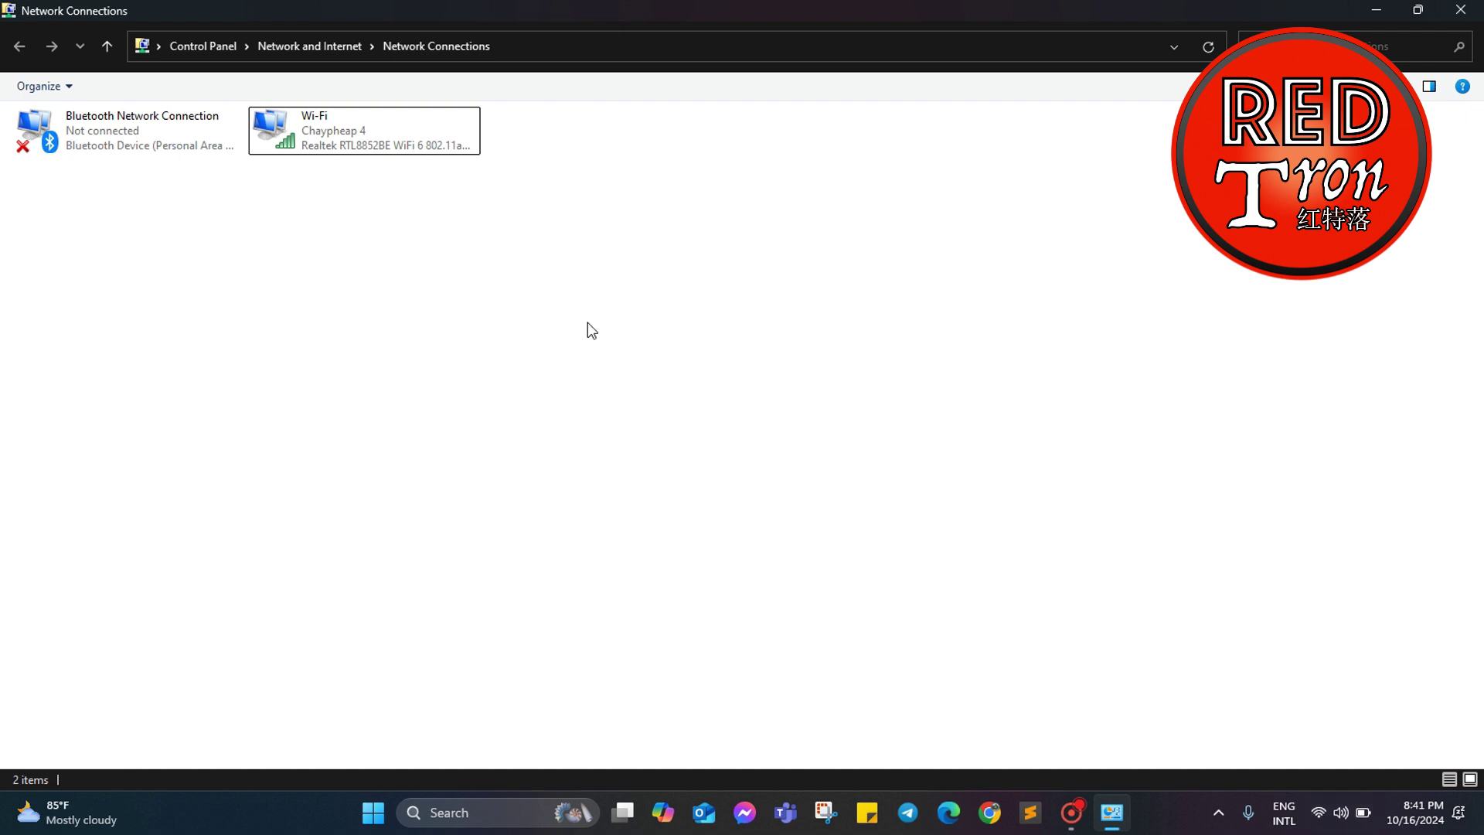
# Rearrange the Network Connections window, then maximize it to fill the screen
pyautogui.moveTo(99, 244)
pyautogui.mouseDown()
pyautogui.moveTo(158, 182)
pyautogui.moveTo(694, 163)
pyautogui.mouseUp()
pyautogui.moveTo(137, 440); pyautogui.dragTo(422, 151)
pyautogui.moveTo(1068, 2); pyautogui.dragTo(749, 119)
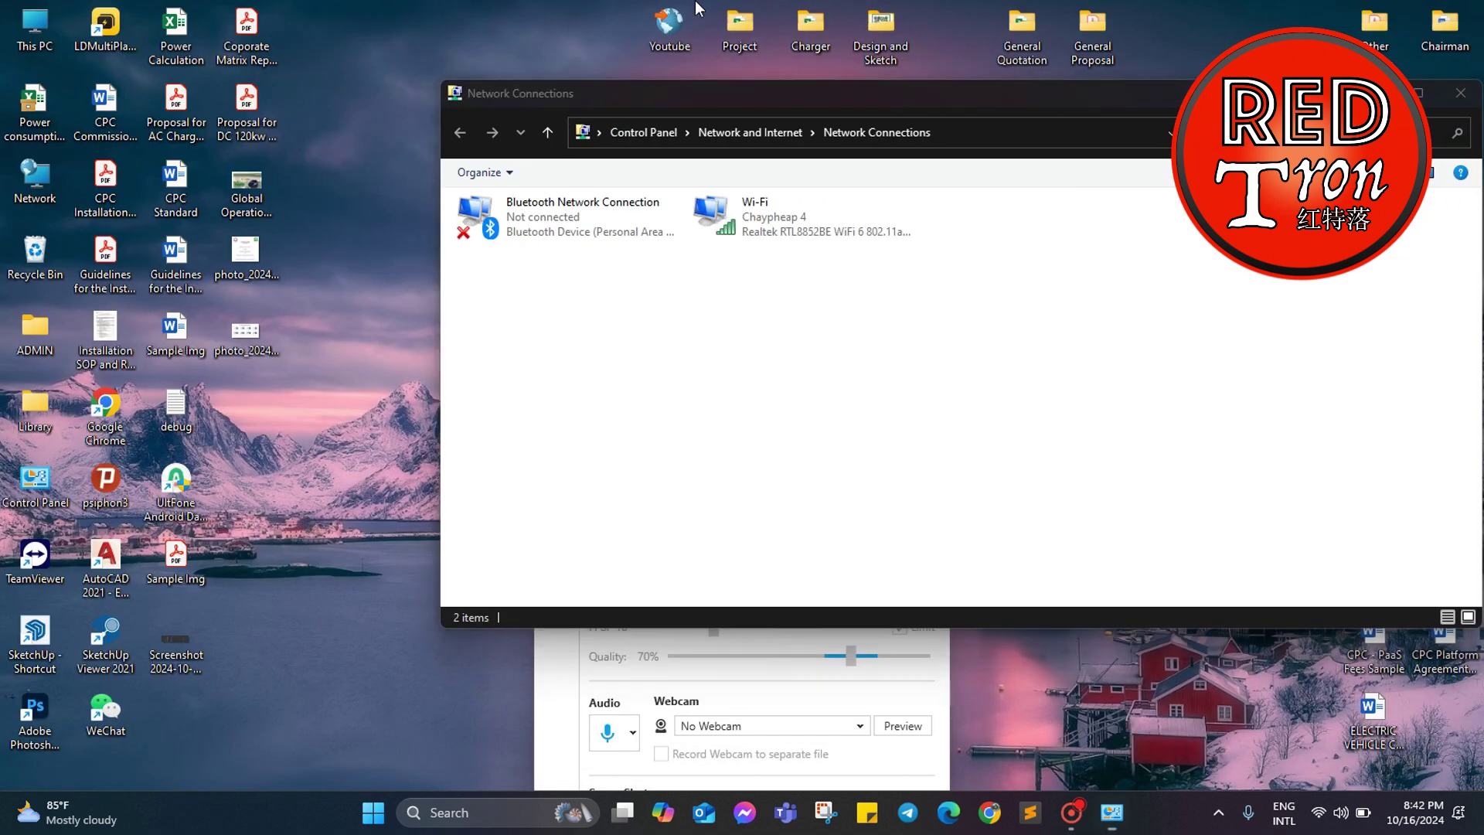
pyautogui.doubleClick(751, 101)
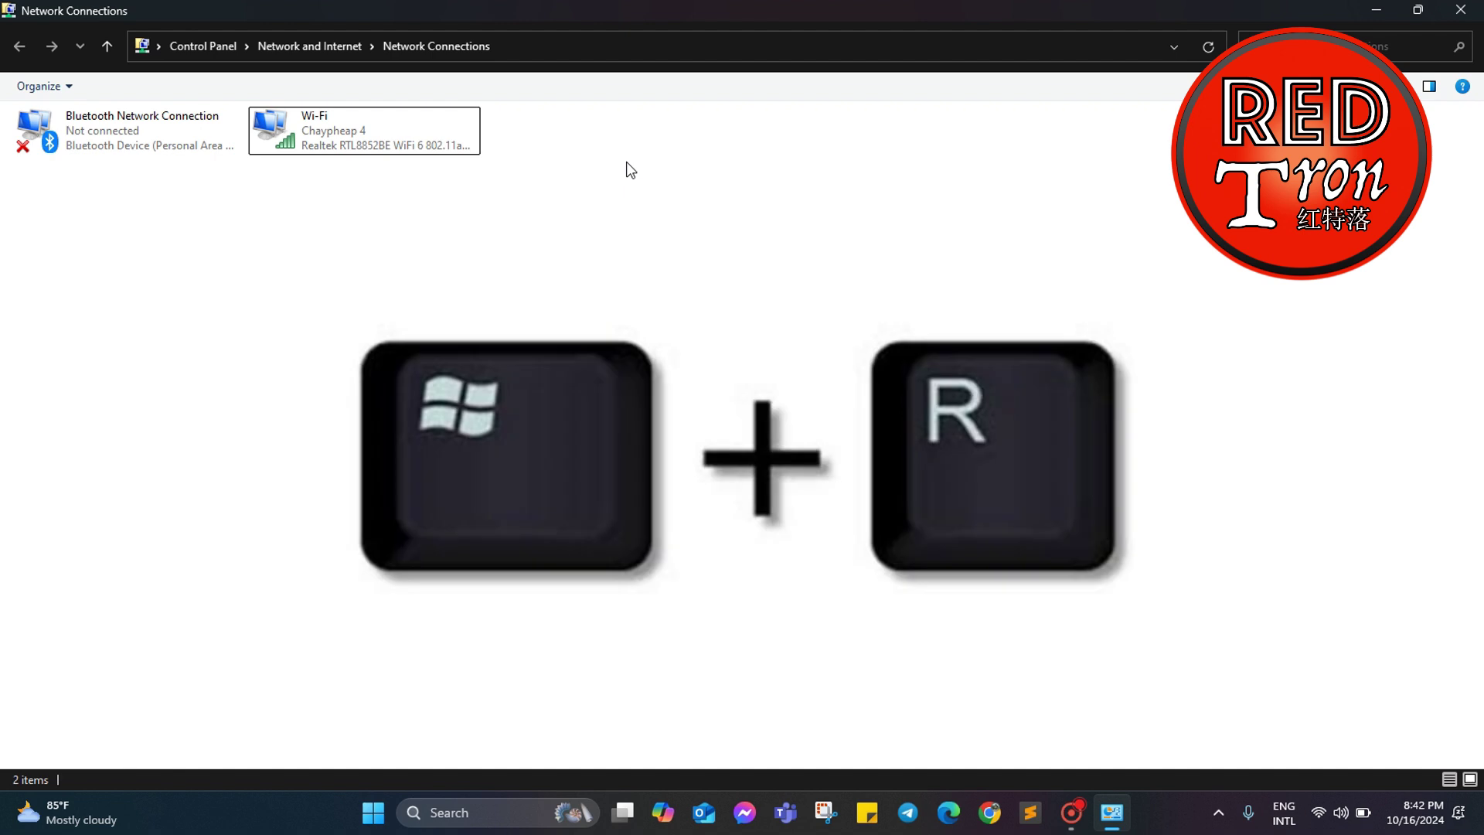
# Reopen Network Connections with ncpa.cpl from the Run prompt and maximize it
pyautogui.press('super+r')
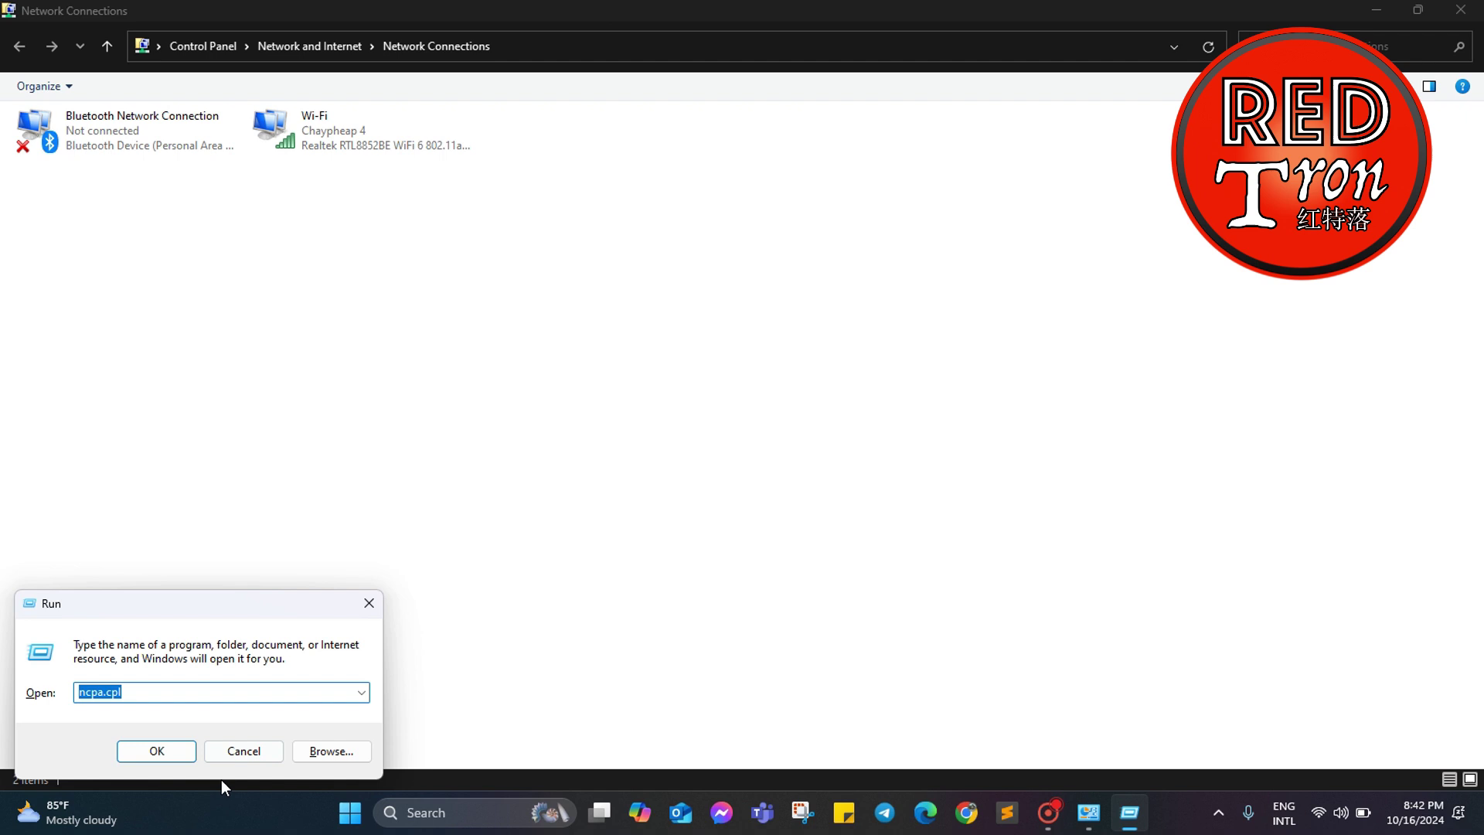
pyautogui.click(150, 690)
pyautogui.click(157, 752)
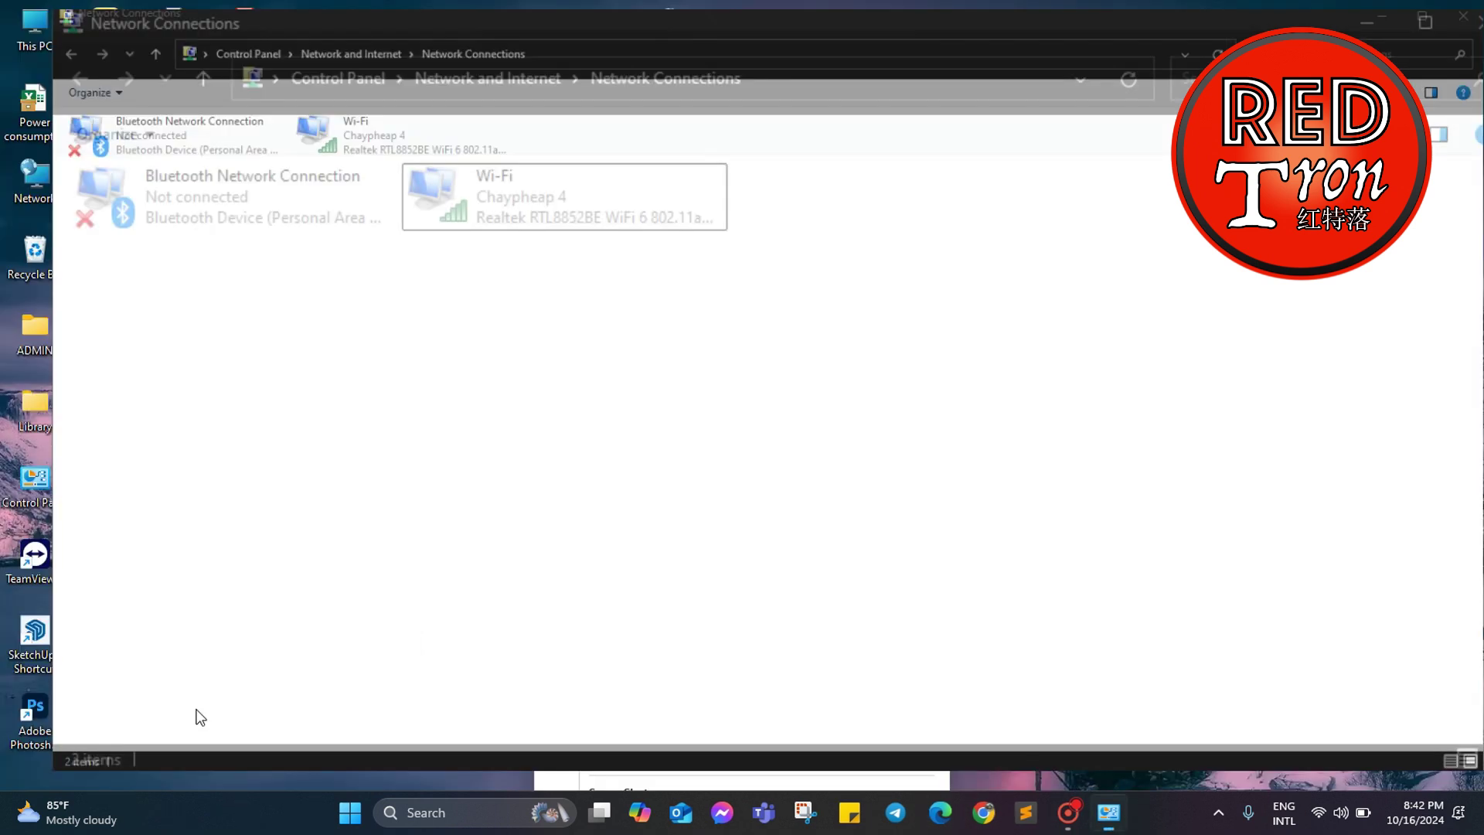
pyautogui.doubleClick(975, 100)
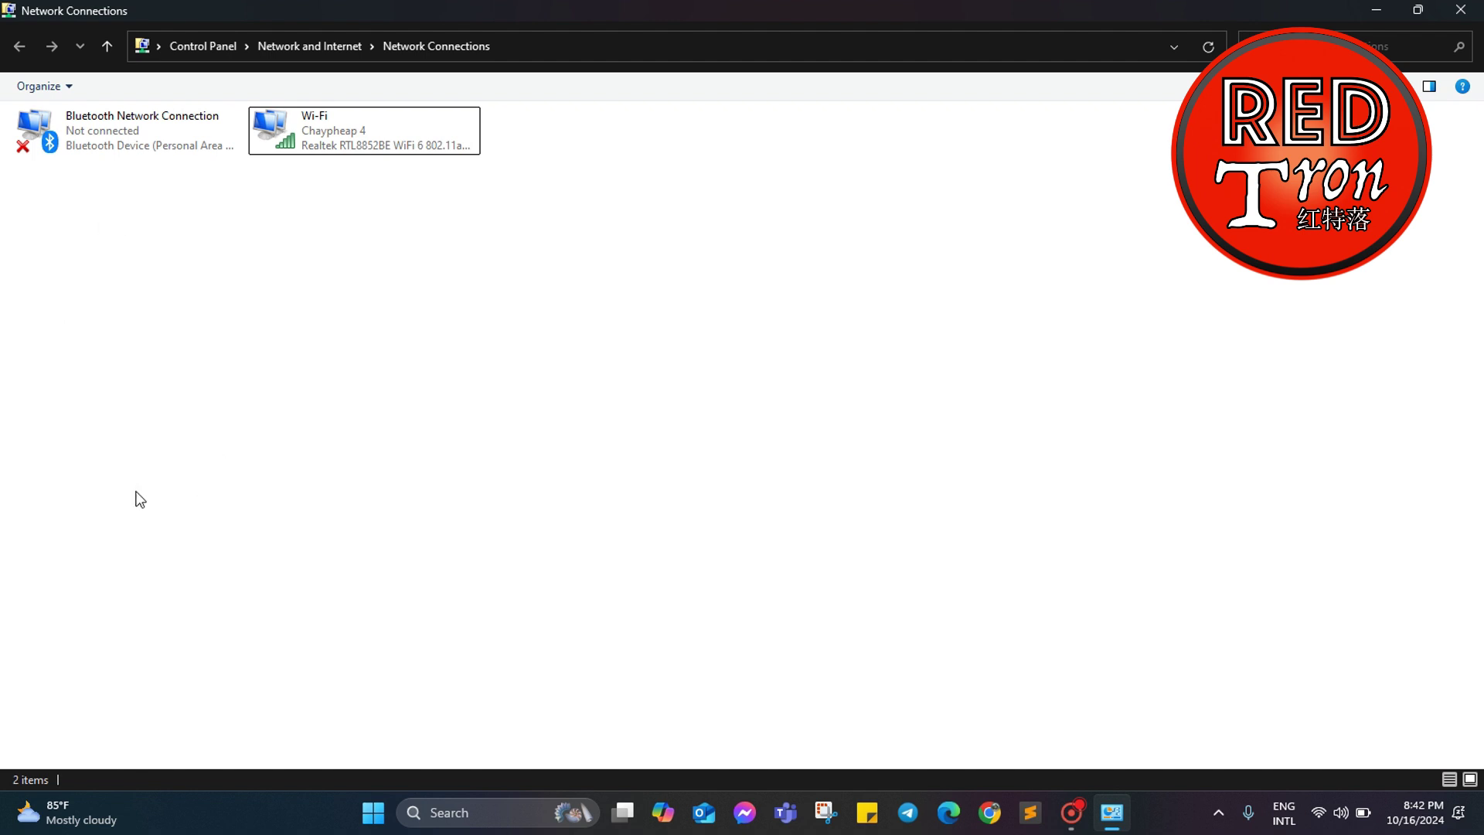
# Select the network connections in the window, then deselect both
pyautogui.moveTo(90, 254)
pyautogui.mouseDown()
pyautogui.moveTo(217, 225)
pyautogui.moveTo(246, 187)
pyautogui.moveTo(224, 194)
pyautogui.mouseUp()
pyautogui.click(363, 151)
pyautogui.click(368, 418)
pyautogui.moveTo(460, 390); pyautogui.dragTo(82, 147)
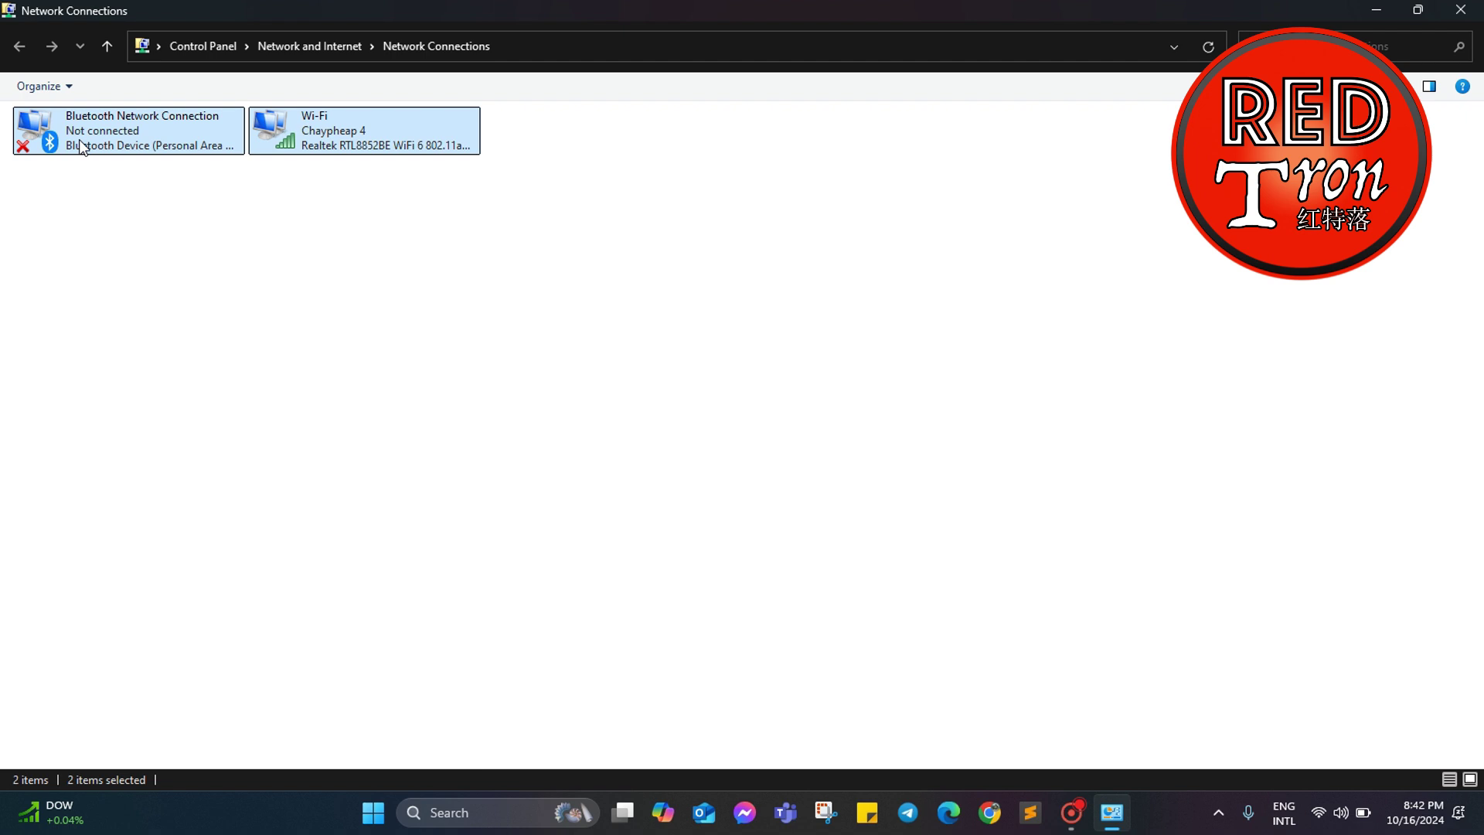
pyautogui.click(467, 297)
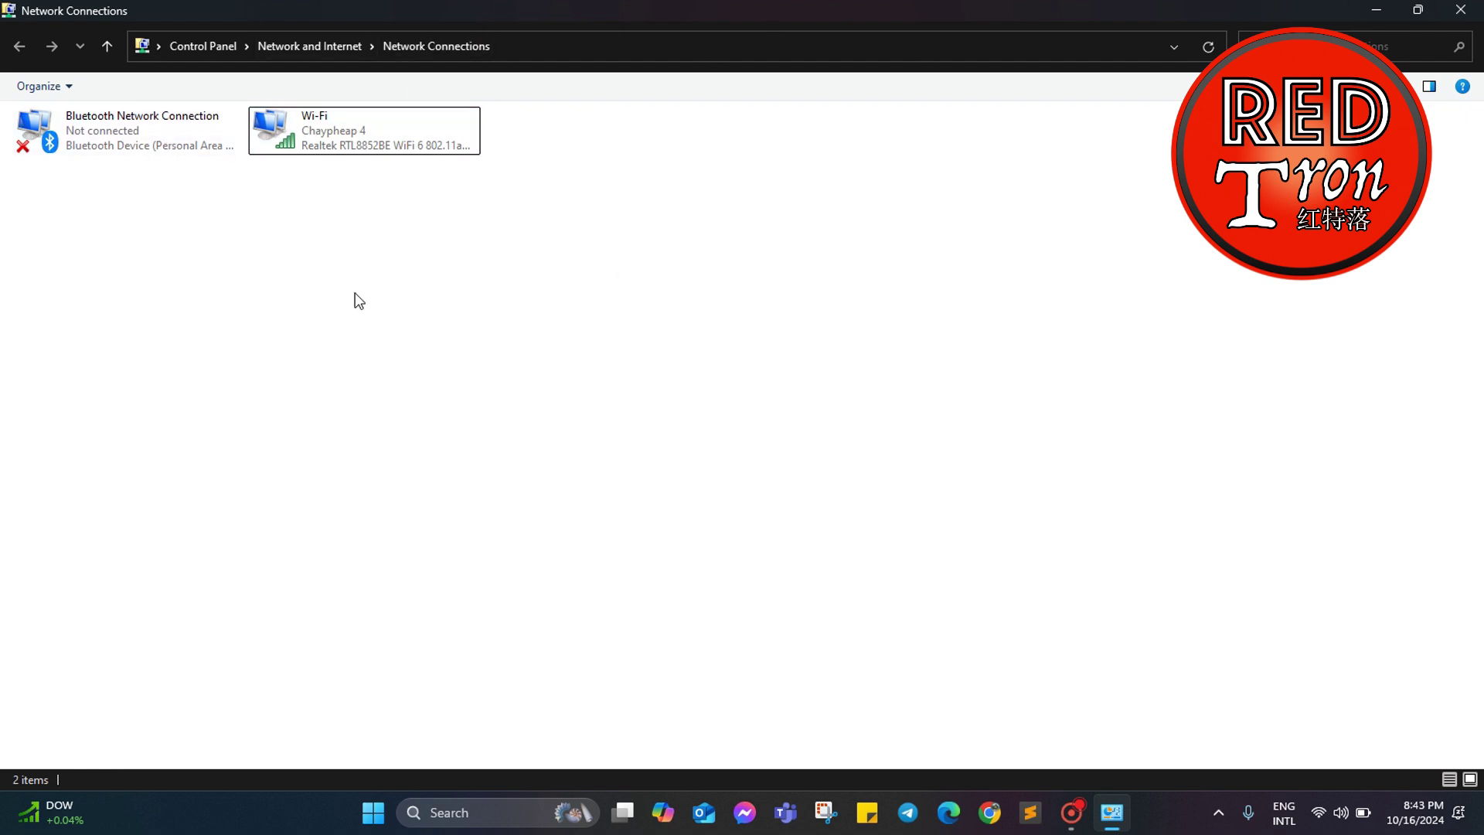
# View the Wi-Fi connection's Properties, centred on screen, and close it without changes
pyautogui.rightClick(342, 133)
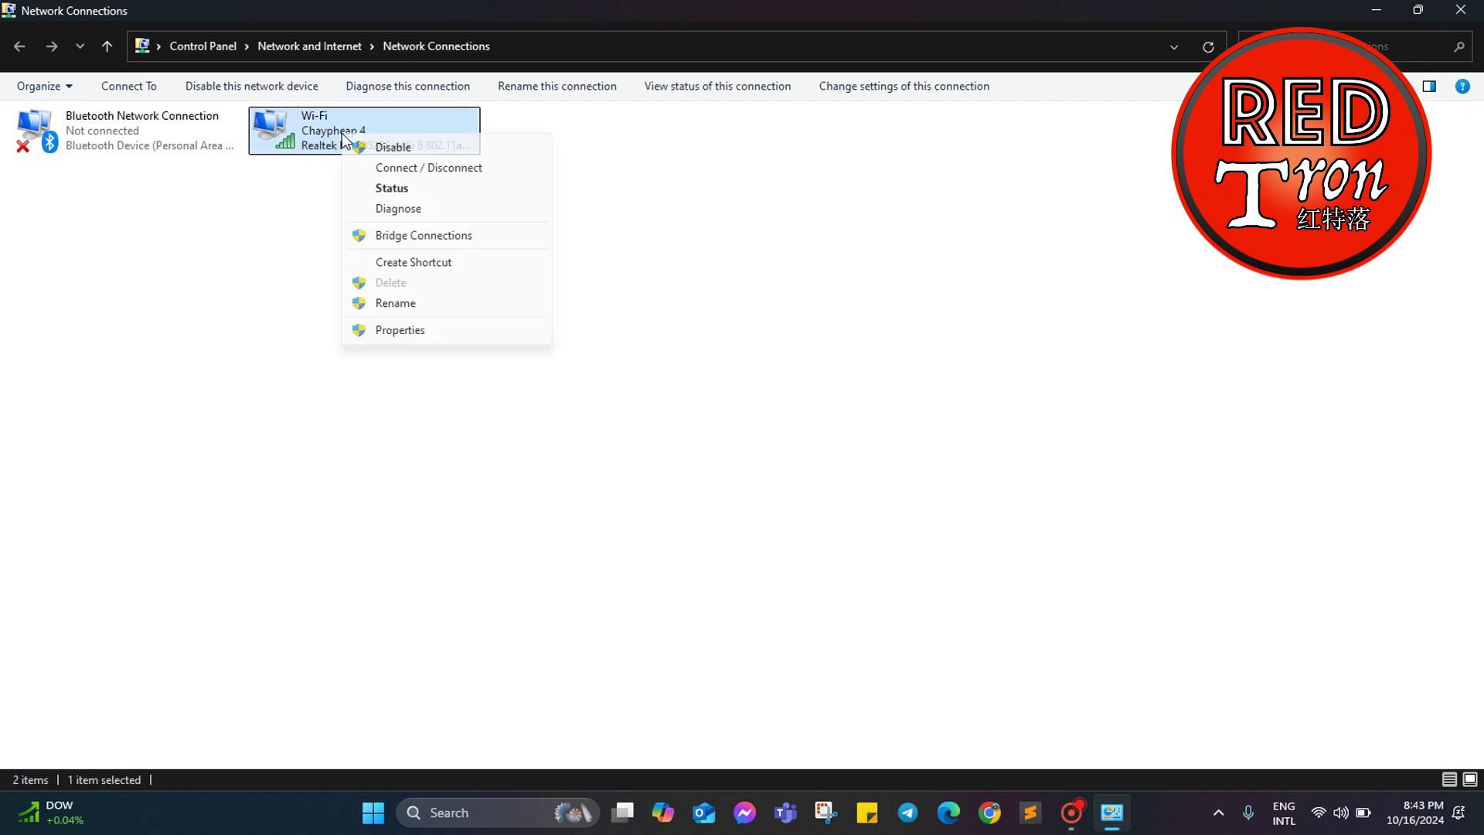
pyautogui.click(446, 332)
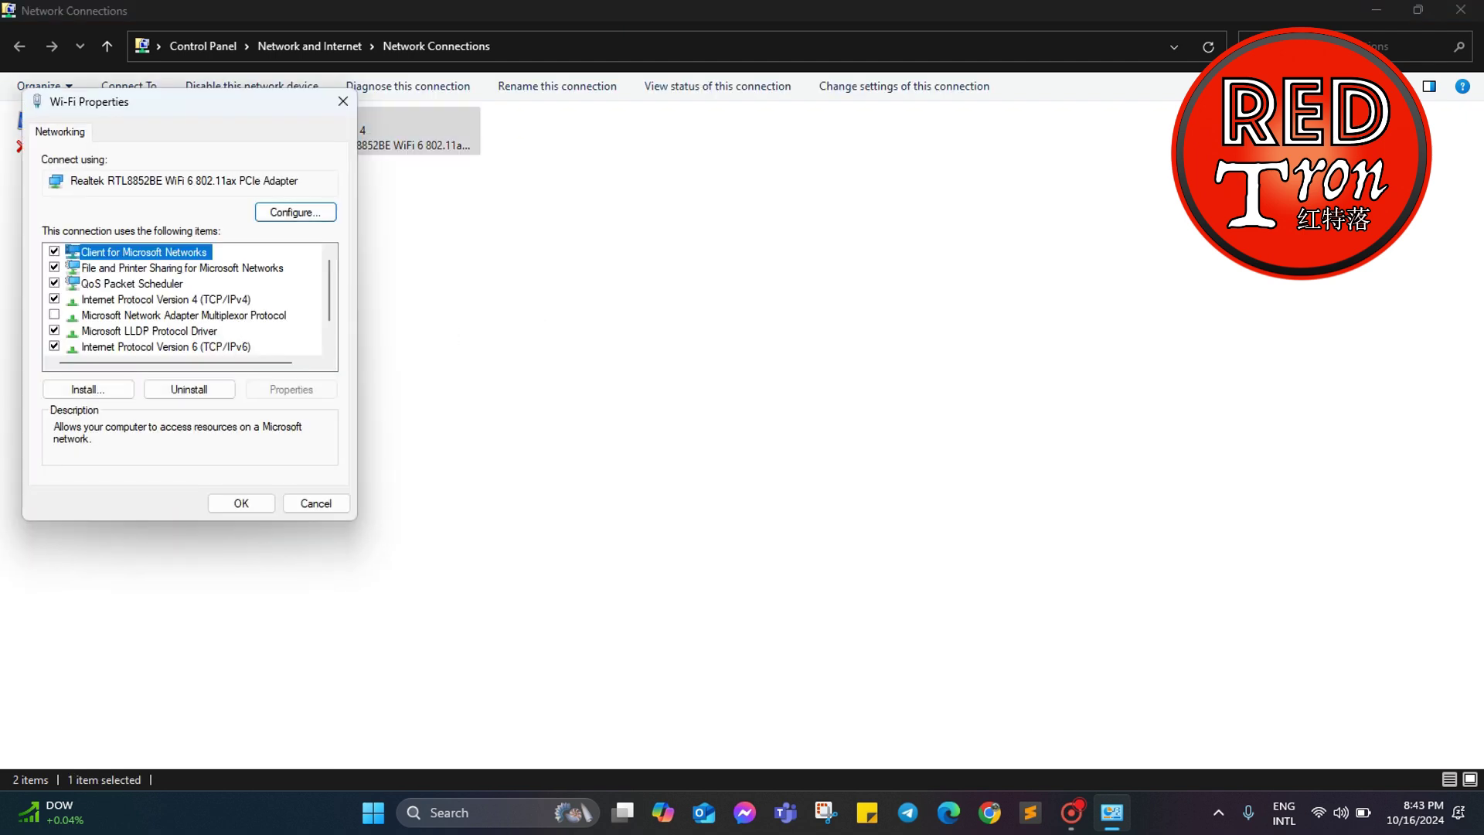
pyautogui.moveTo(129, 99); pyautogui.dragTo(523, 231)
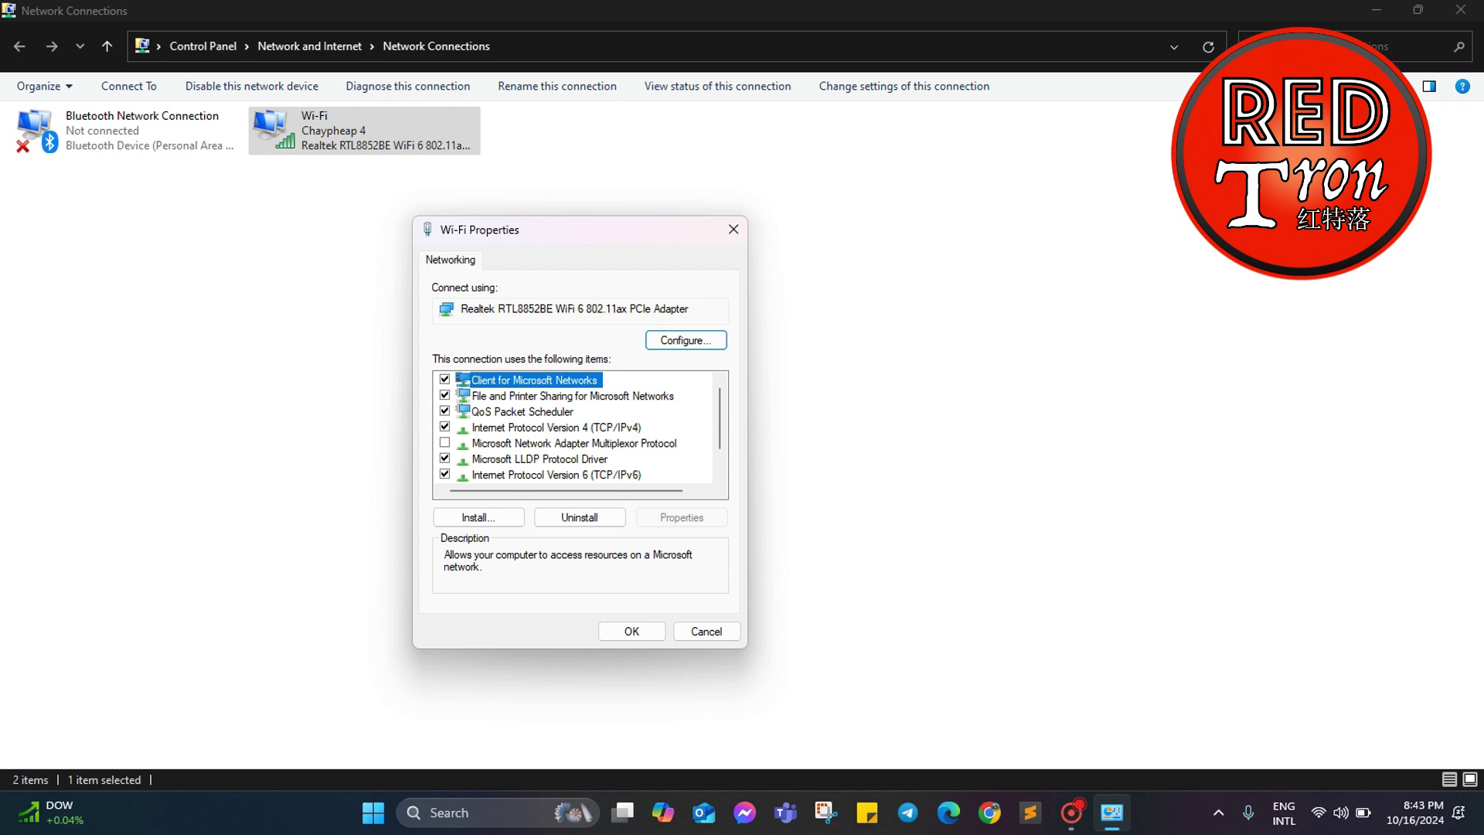
pyautogui.click(734, 230)
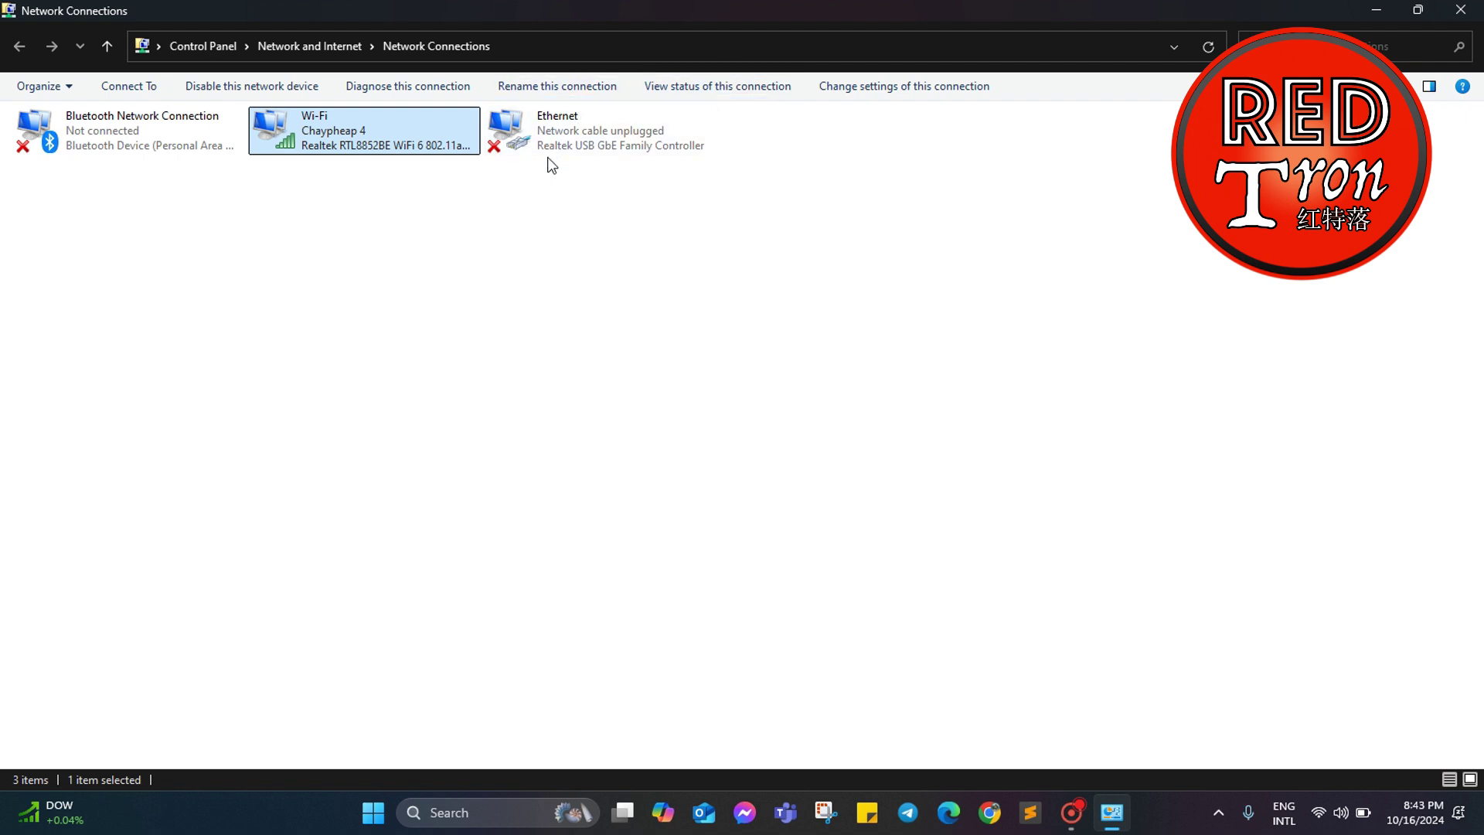
# In Wi-Fi Properties' Sharing tab, tick 'Allow other network users to connect' and apply
pyautogui.click(398, 303)
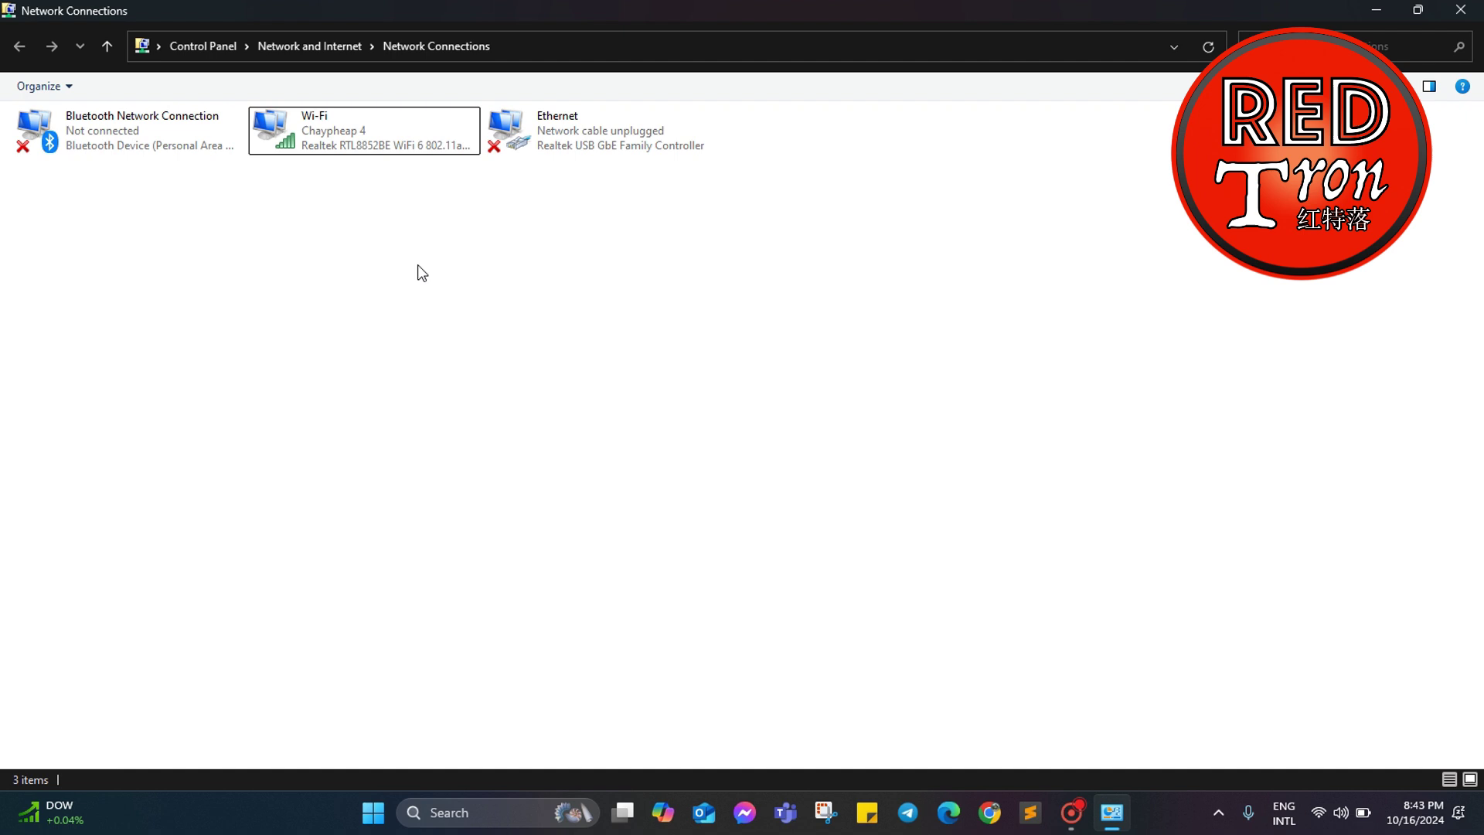
pyautogui.rightClick(346, 138)
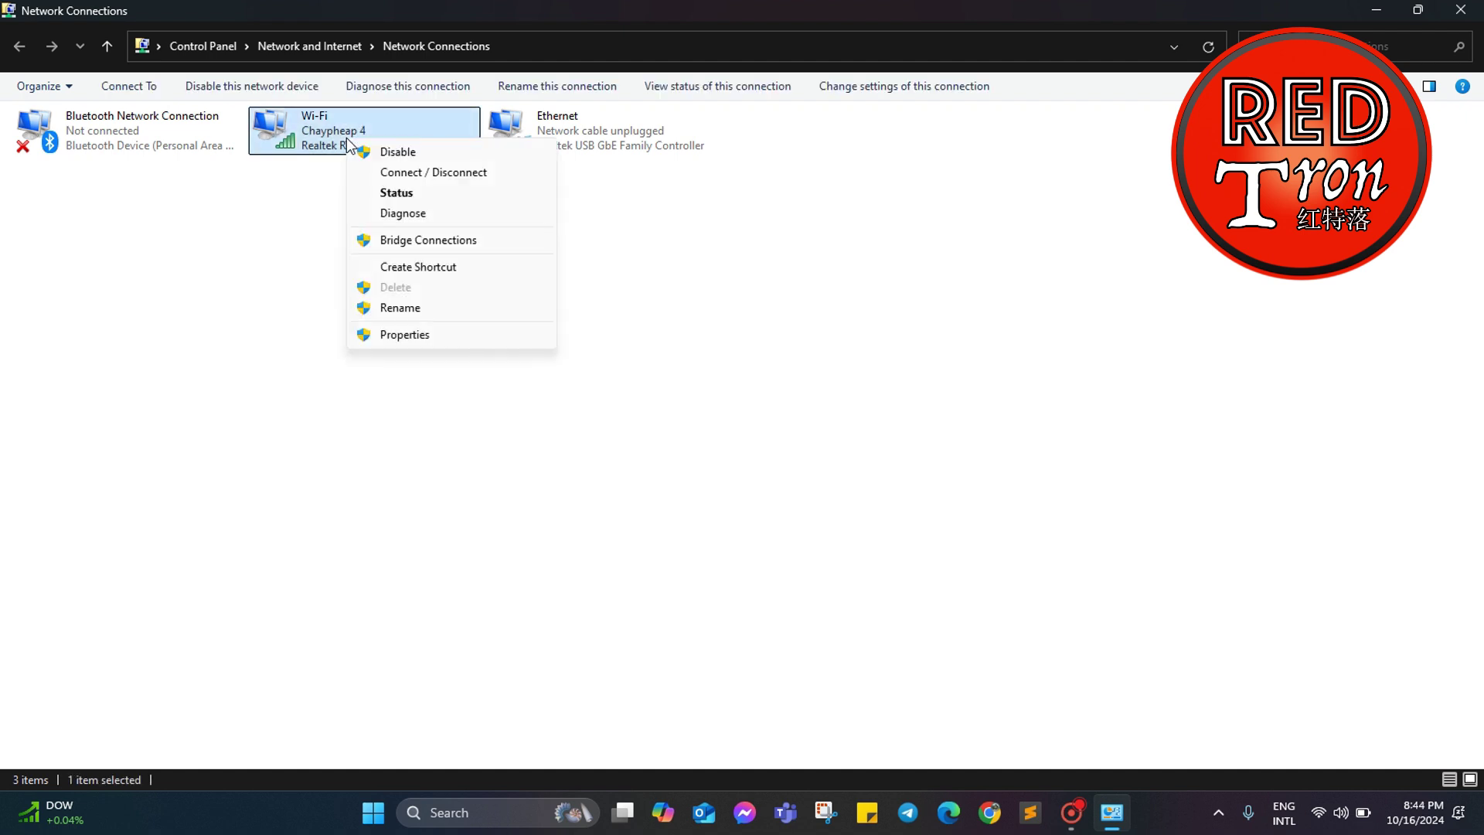
pyautogui.click(414, 335)
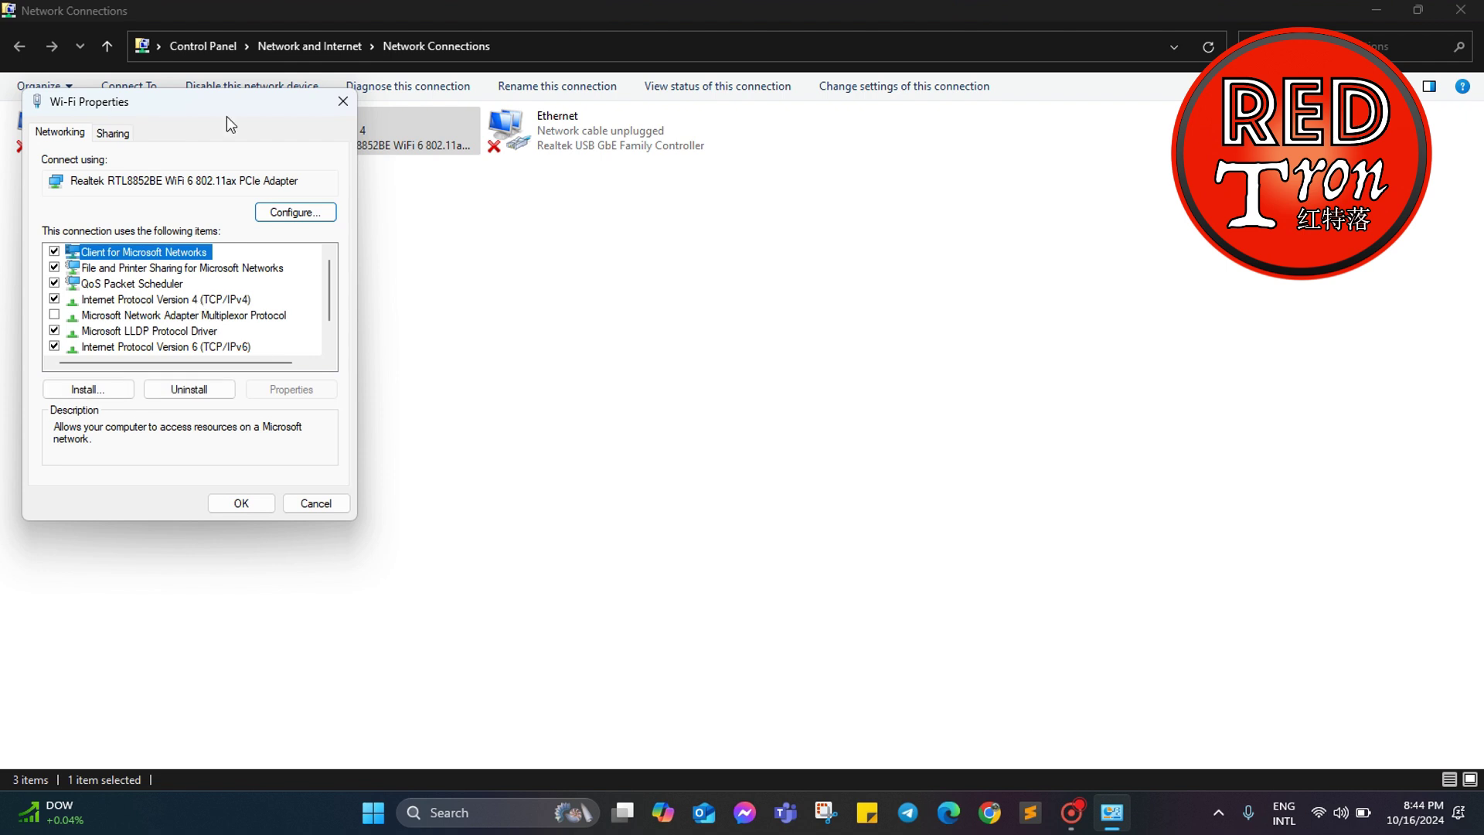
pyautogui.click(618, 224)
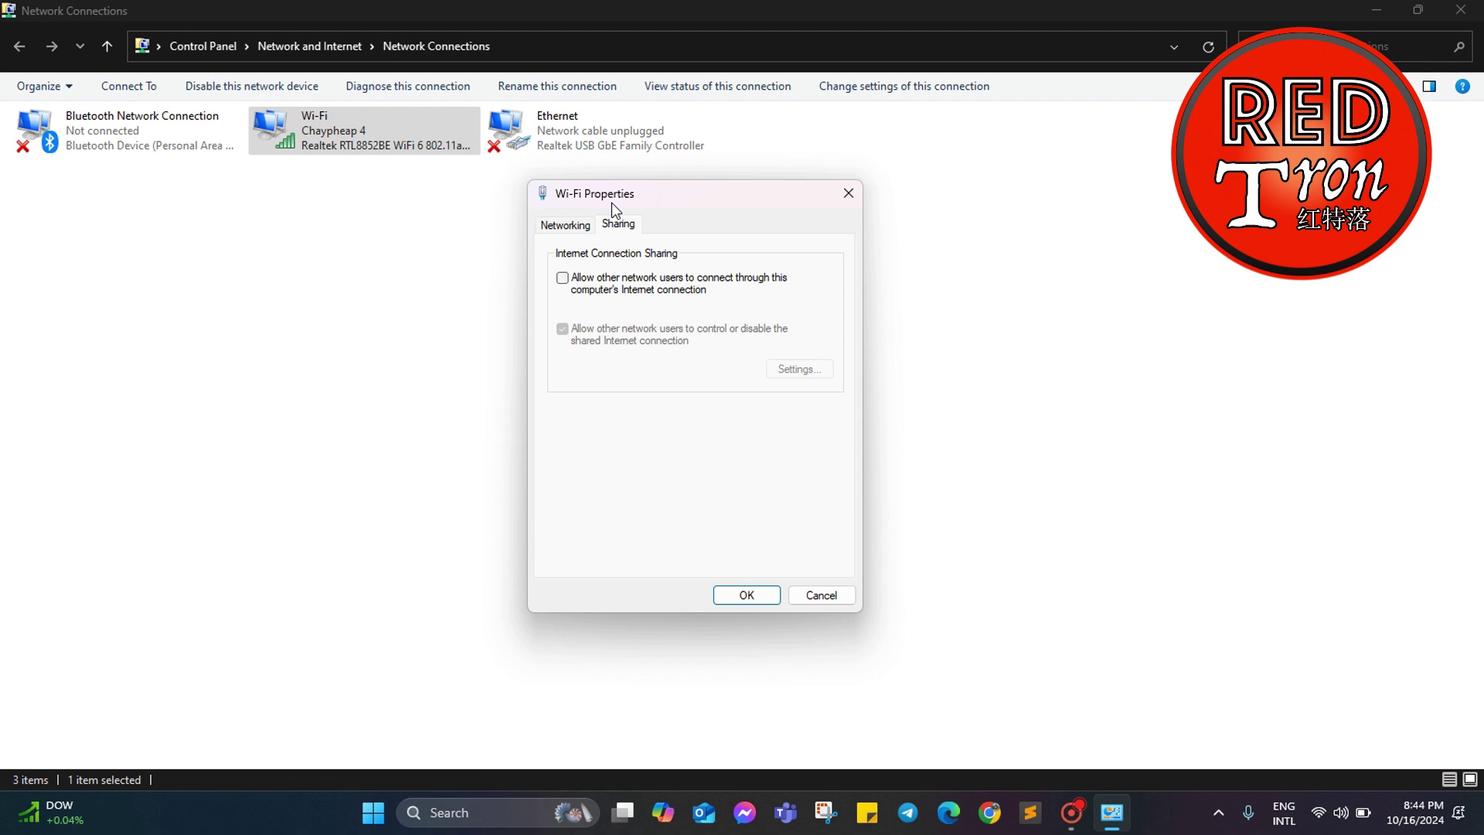
pyautogui.click(562, 277)
pyautogui.click(734, 596)
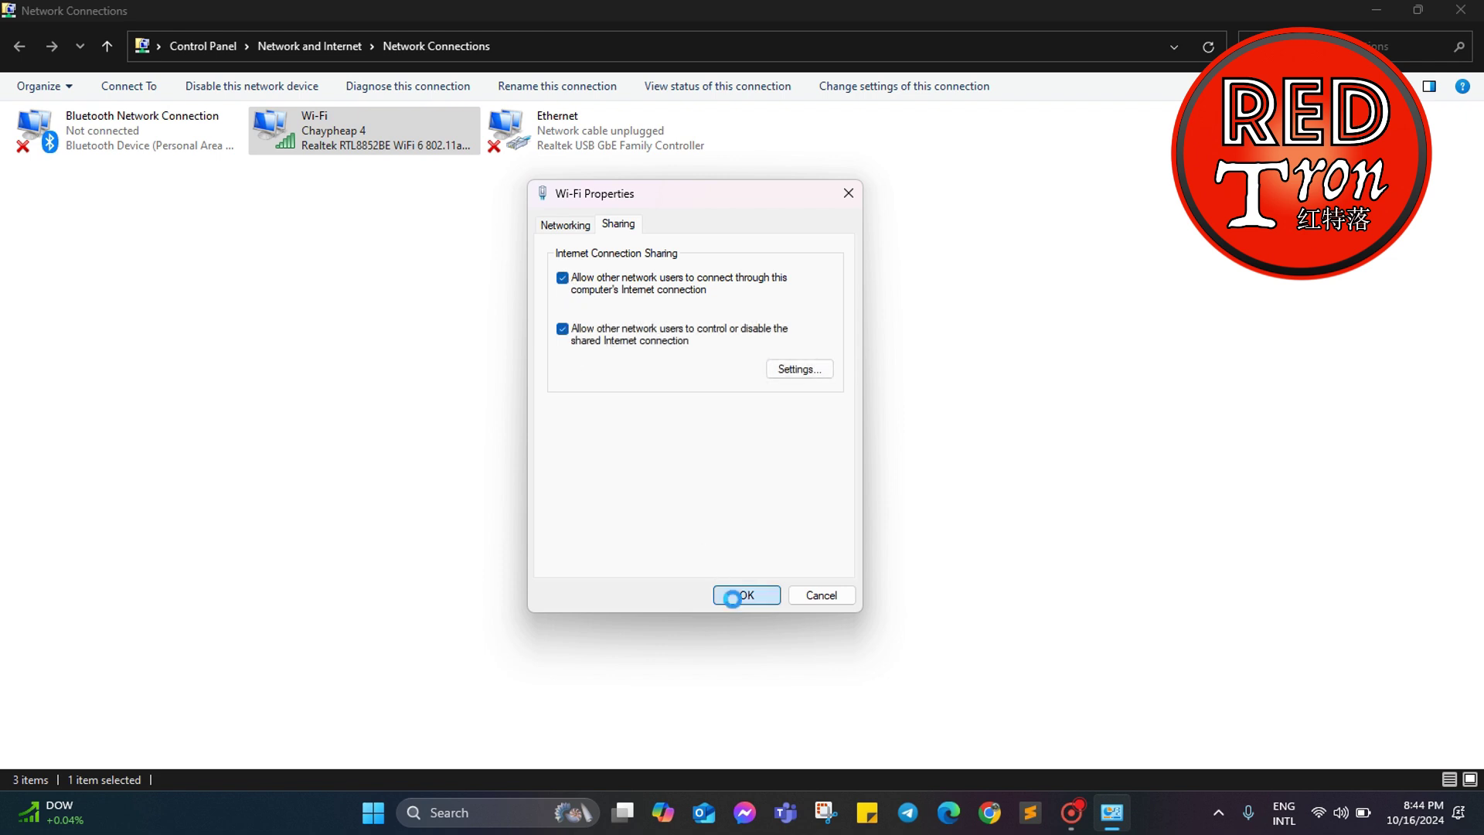